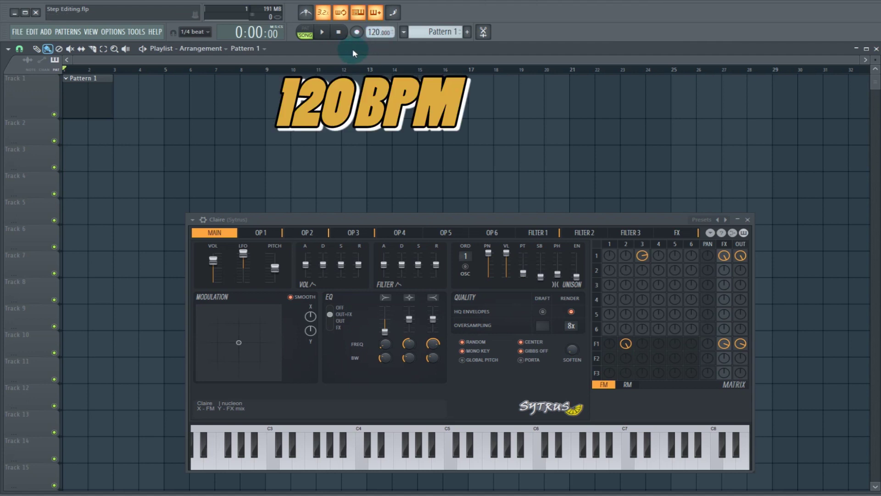
Turn the metronome on, play a few seconds of the 120 BPM click, then switch it off.
{"action": "key", "text": "ctrl+m"}
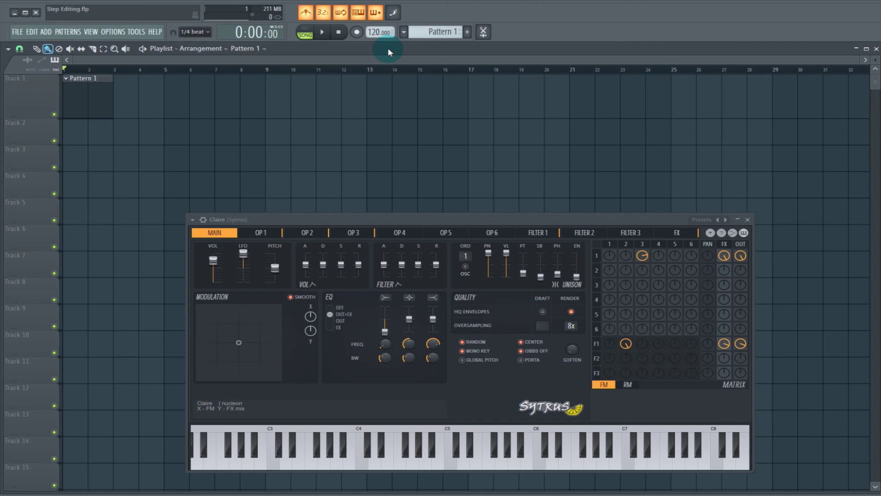
{"action": "key", "text": "space"}
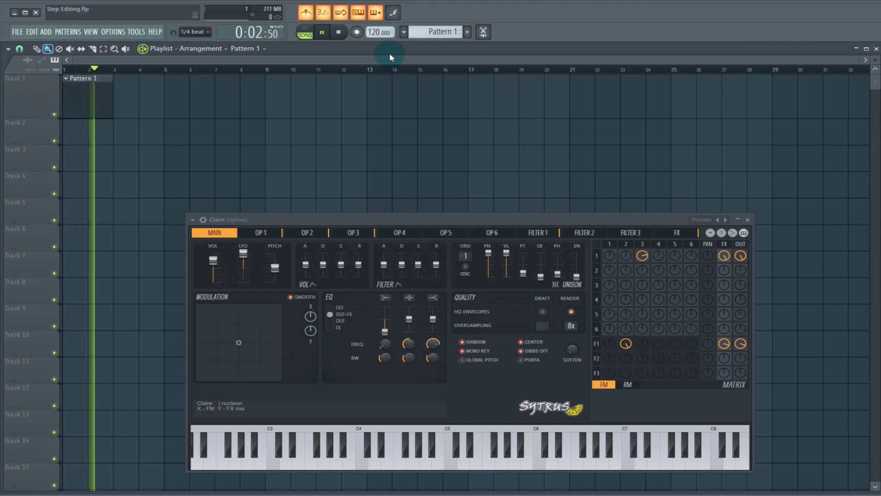
{"action": "key", "text": "space"}
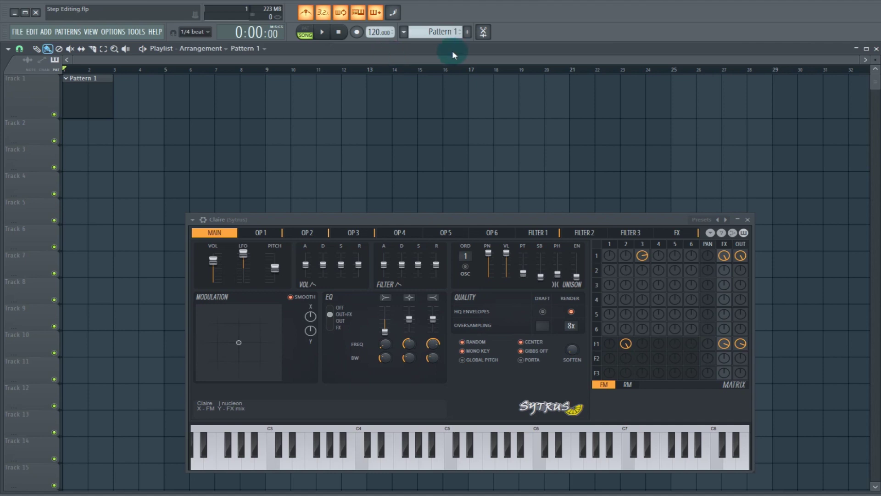
{"action": "left_click", "coordinate": [305, 12]}
Open Claire's piano roll with F7 and confirm the snap stays at 1/4 beat.
{"action": "key", "text": "F7"}
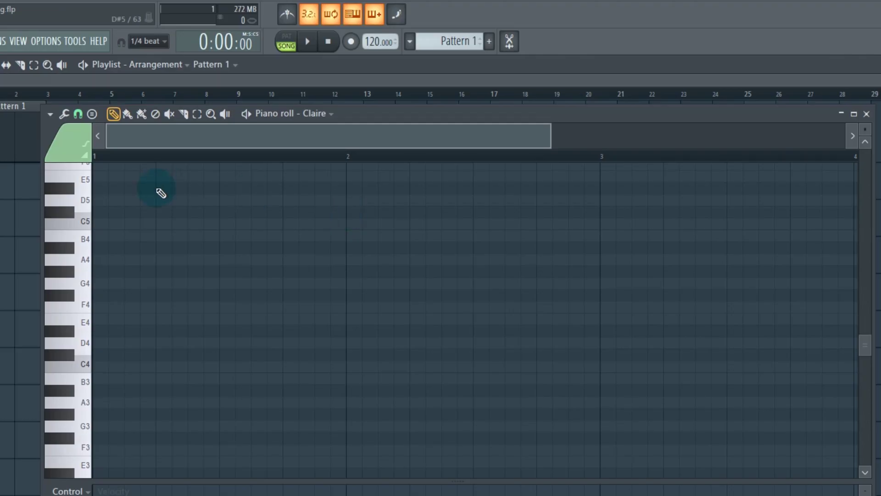
{"action": "left_click", "coordinate": [80, 113]}
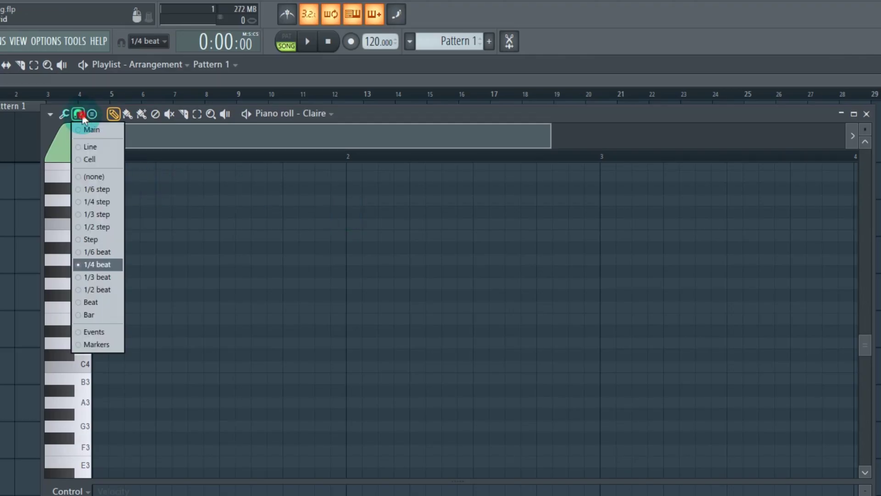
{"action": "left_click", "coordinate": [94, 273]}
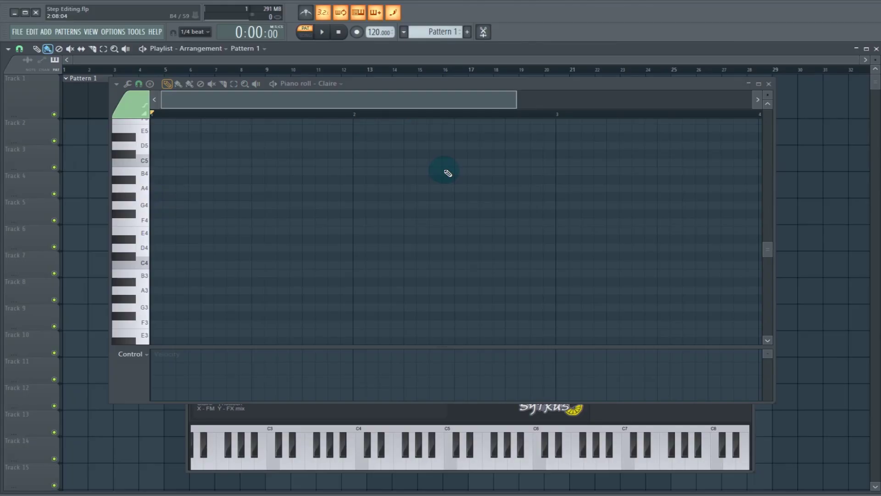
Step-enter the opening 16th notes C4, D#4, D4, F4, D#4, G4.
{"action": "left_click_drag", "start_coordinate": [409, 84], "coordinate": [433, 83]}
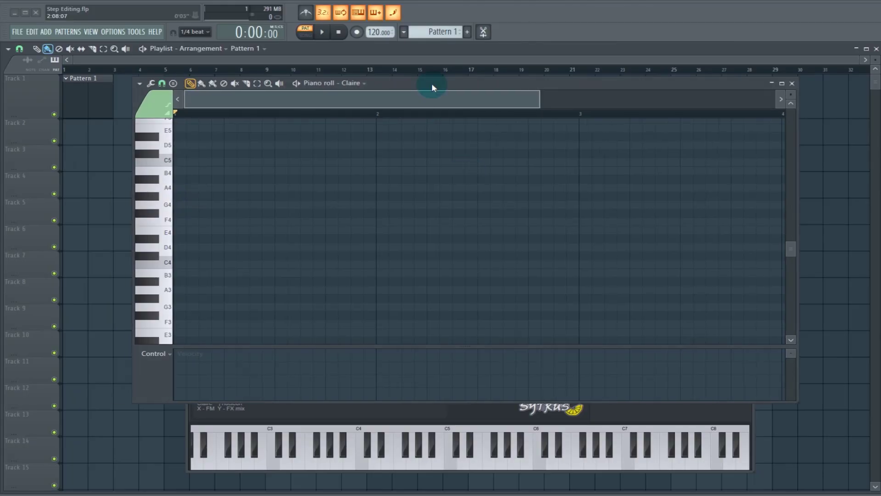
{"action": "key", "text": "z"}
{"action": "key", "text": "d"}
{"action": "key", "text": "x"}
{"action": "key", "text": "v"}
{"action": "key", "text": "d"}
{"action": "key", "text": "b"}
Step-enter the remaining notes F4, G#4, G4, B4, G#4, D5, ending on C5.
{"action": "key", "text": "v"}
{"action": "key", "text": "h"}
{"action": "key", "text": "b"}
{"action": "key", "text": "m"}
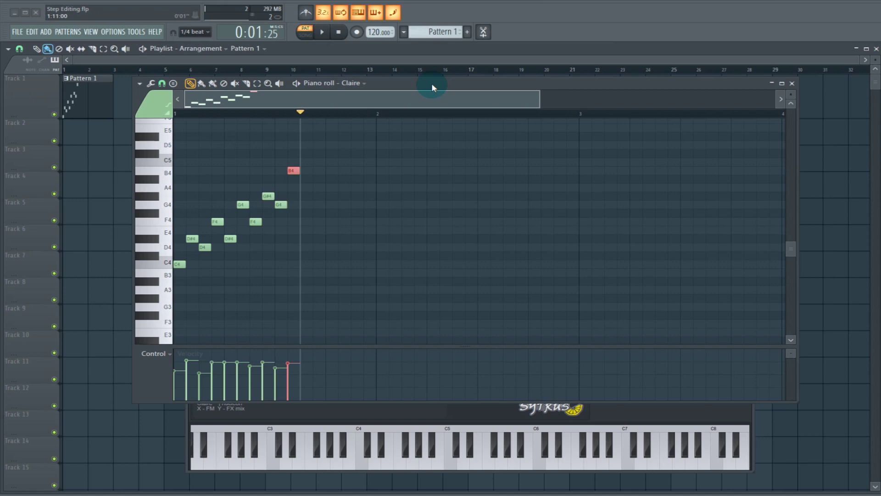
{"action": "key", "text": "h"}
{"action": "key", "text": "w"}
{"action": "key", "text": "q"}
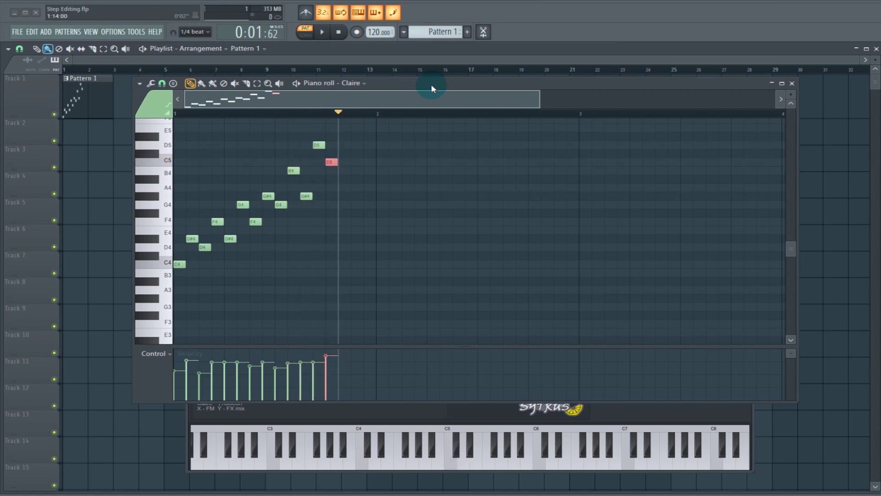
Toggle step editing back on, then play the melody from the start in Song mode.
{"action": "left_click", "coordinate": [399, 14]}
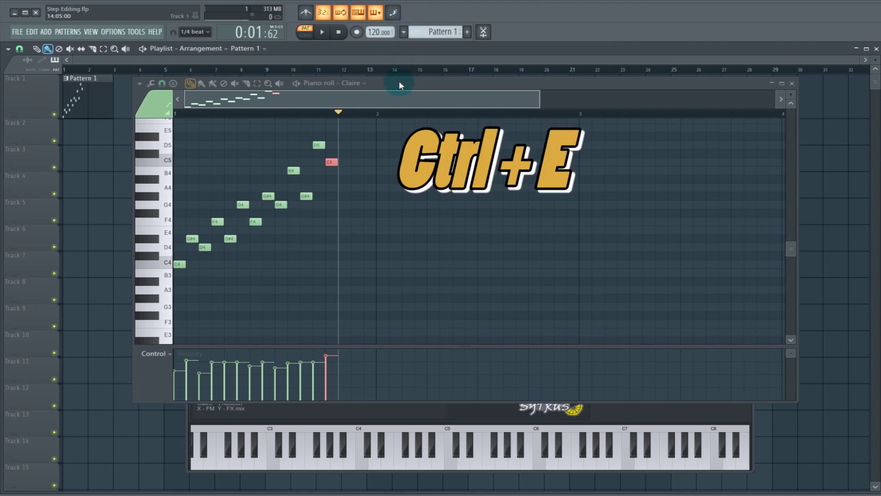
{"action": "key", "text": "ctrl+e"}
{"action": "key", "text": "ctrl+e"}
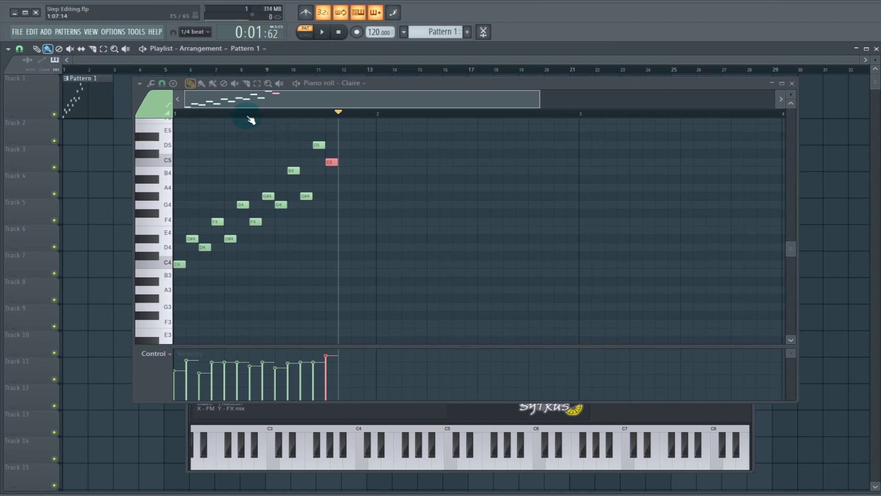
{"action": "left_click", "coordinate": [174, 113]}
{"action": "key", "text": "l"}
{"action": "key", "text": "space"}
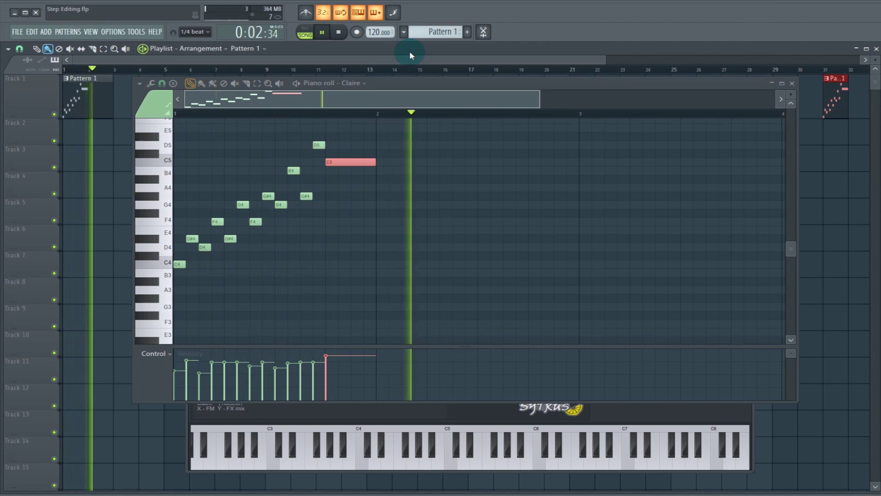
{"action": "key", "text": "space"}
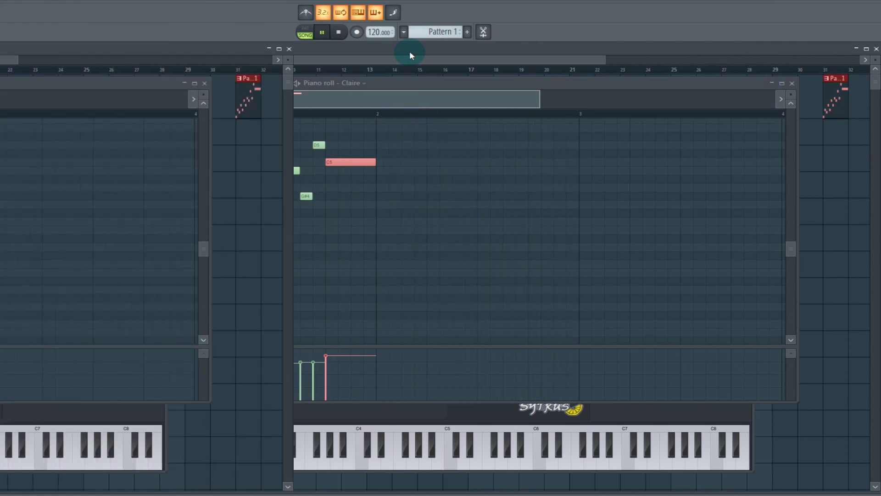